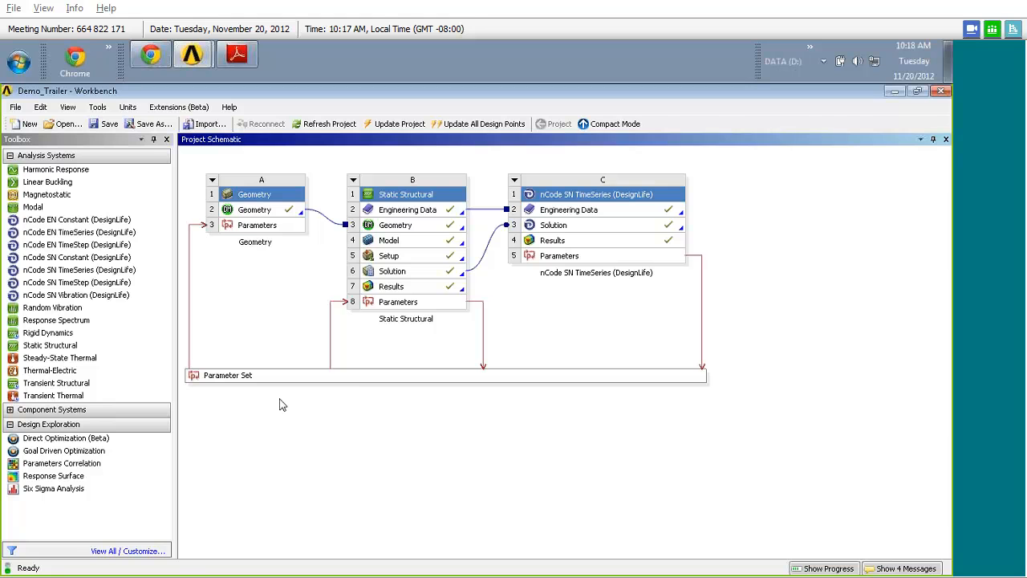
- Review the geometry input parameters and the mass, stress and life output parameters in the Parameter Set, and return to the project schematic
double_click(247, 381)
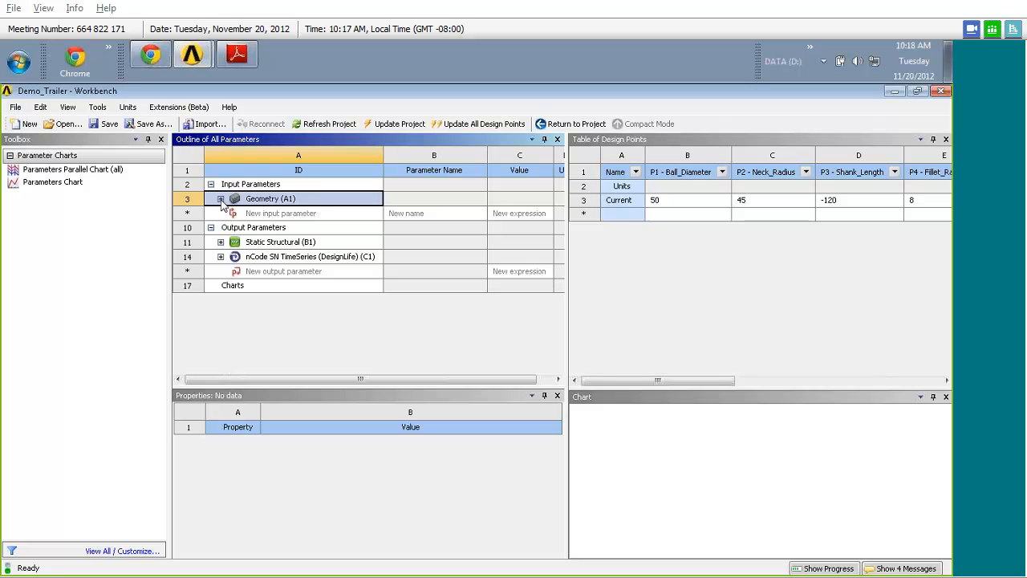
left_click(221, 199)
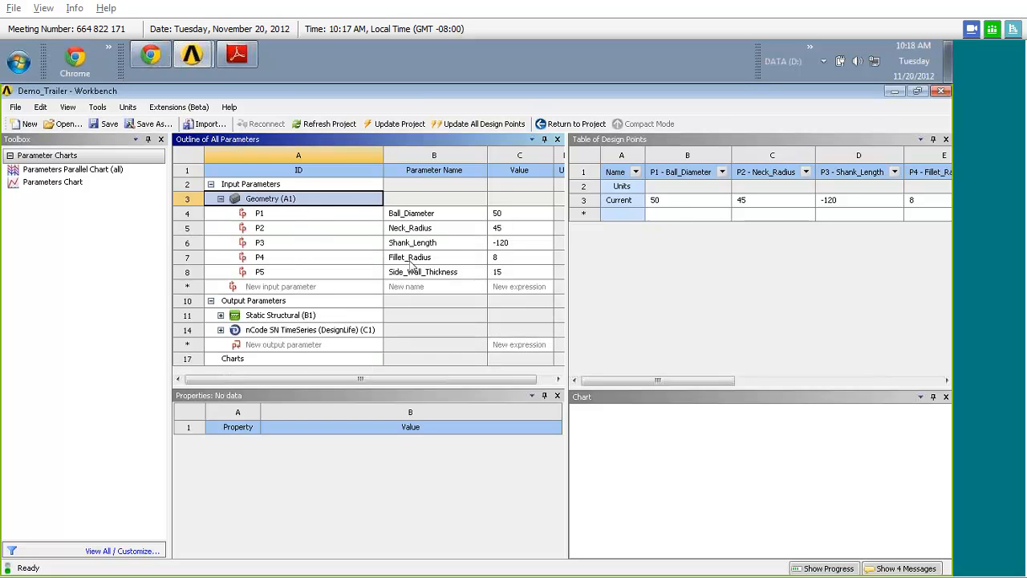
left_click(221, 316)
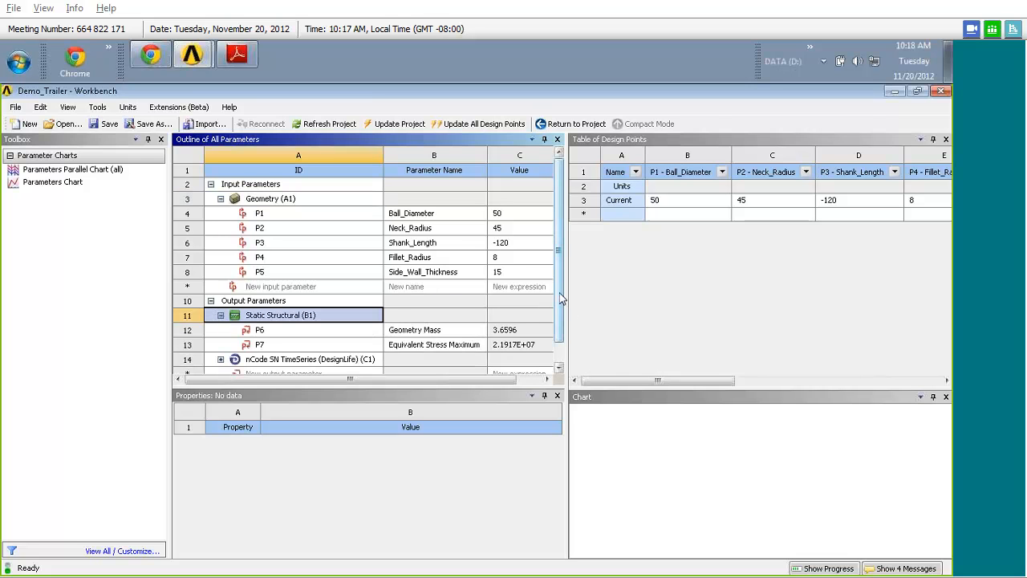
scroll(561, 301, "down", 1)
left_click(357, 314)
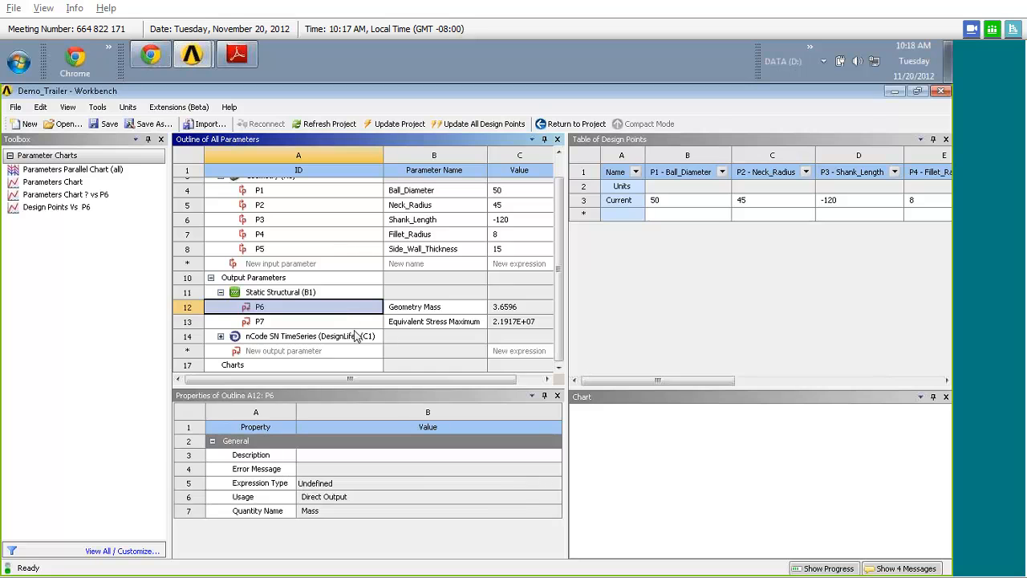
left_click(357, 325)
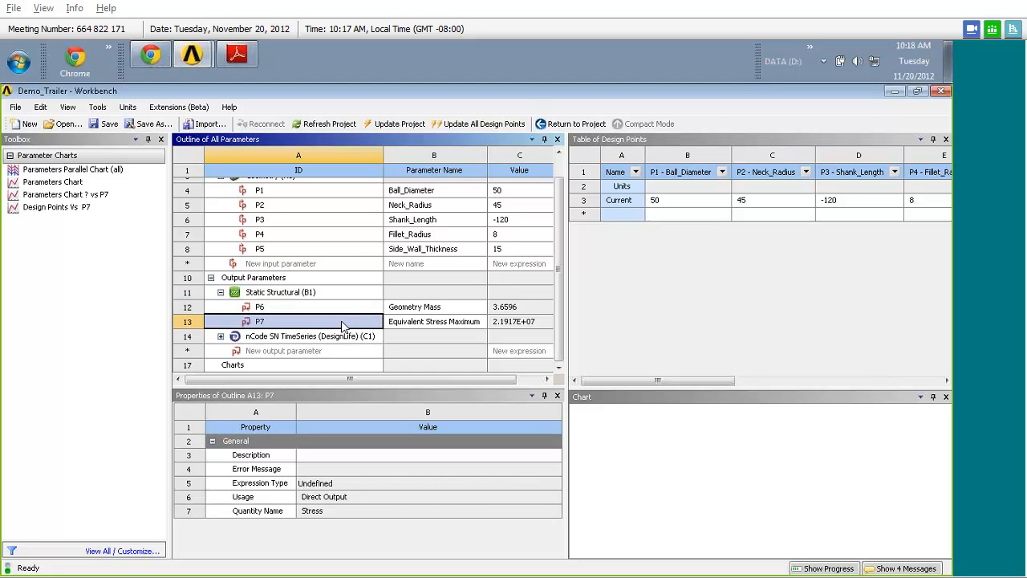
left_click(221, 337)
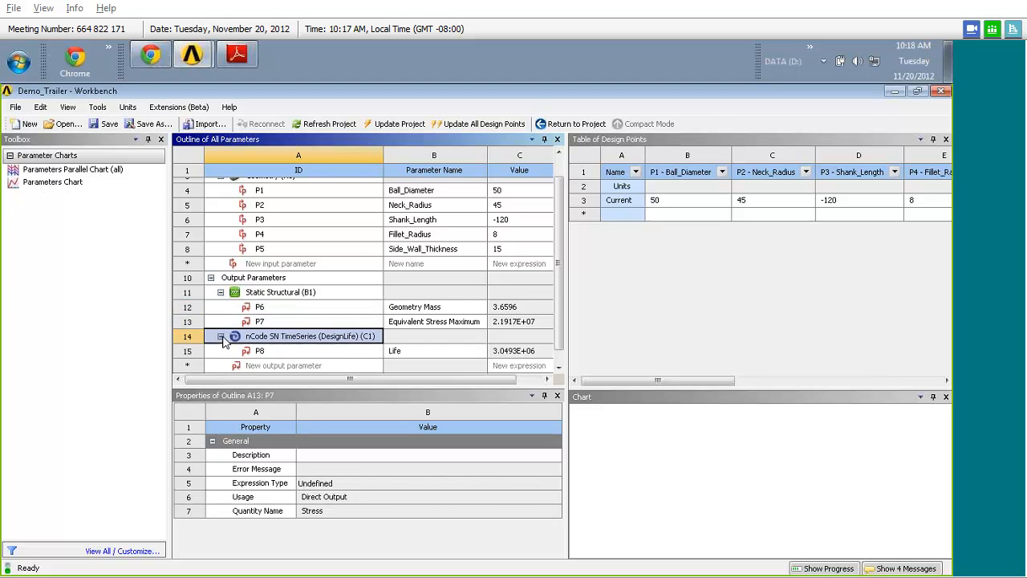
left_click(275, 354)
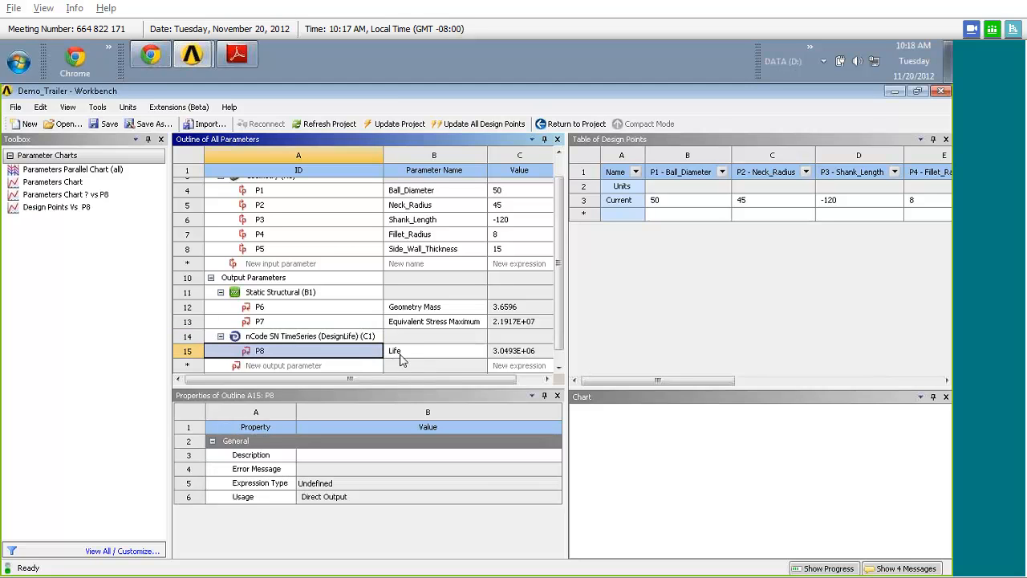
left_click(555, 125)
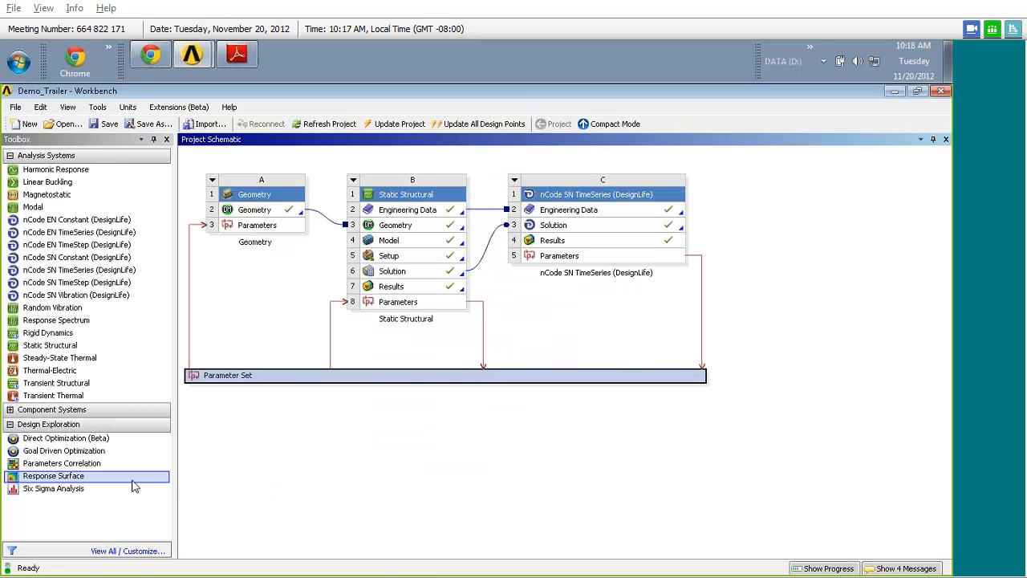
- Add a Goal Driven Optimization system linked to the Parameter Set and switch to the Demo_Trailer_Solved project
left_click_drag(90, 454, 351, 395)
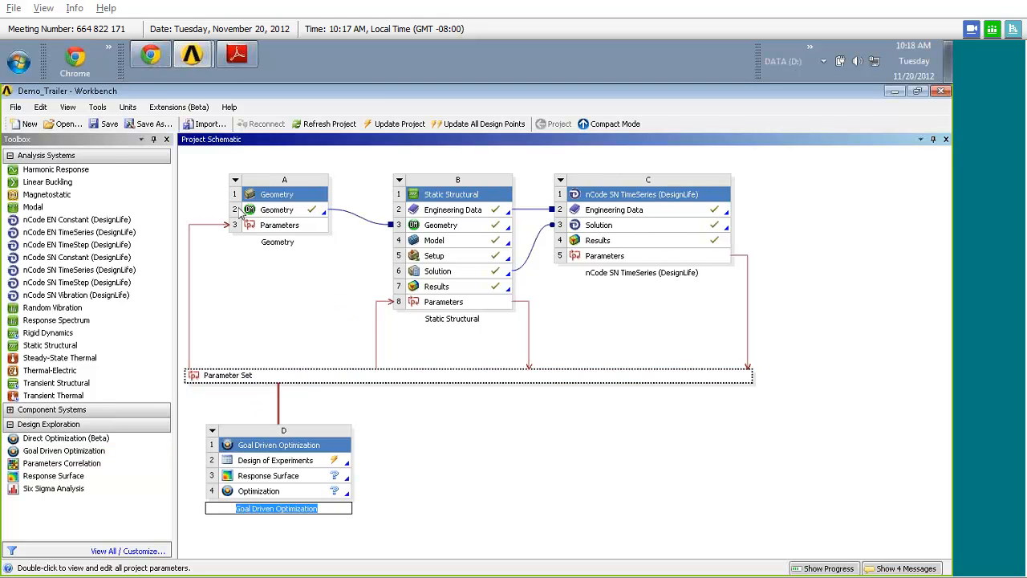
left_click(195, 65)
left_click(201, 85)
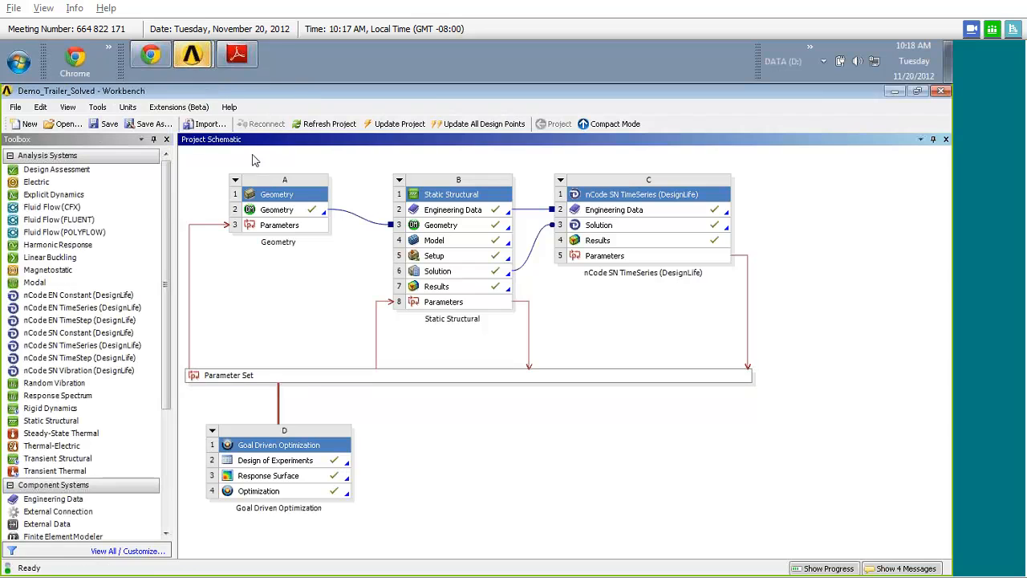
- Switch to Adobe Reader to view the labelled Demo Model dimensions in nCode_Demo.pdf, and return to Workbench
left_click(247, 61)
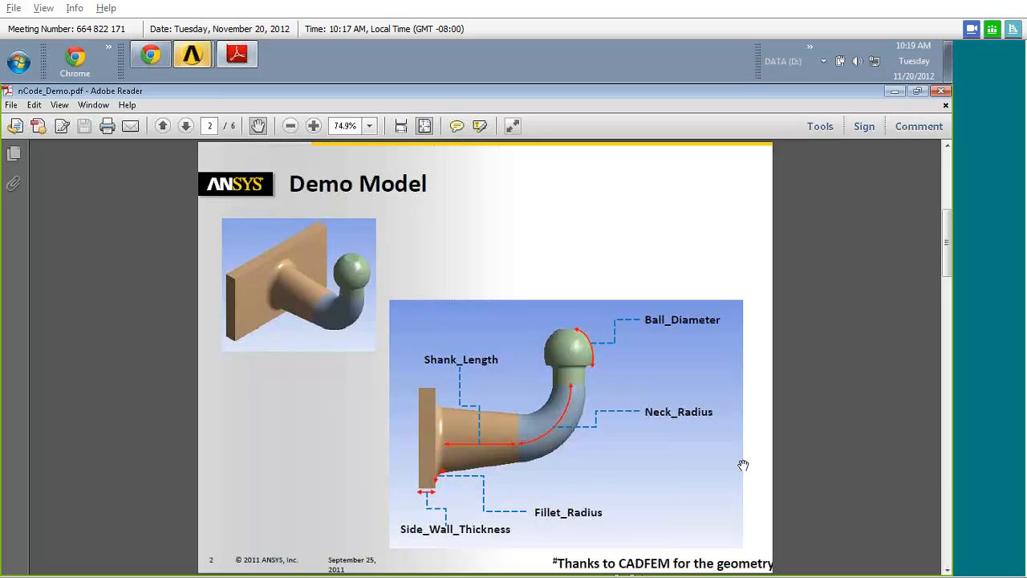
left_click(895, 91)
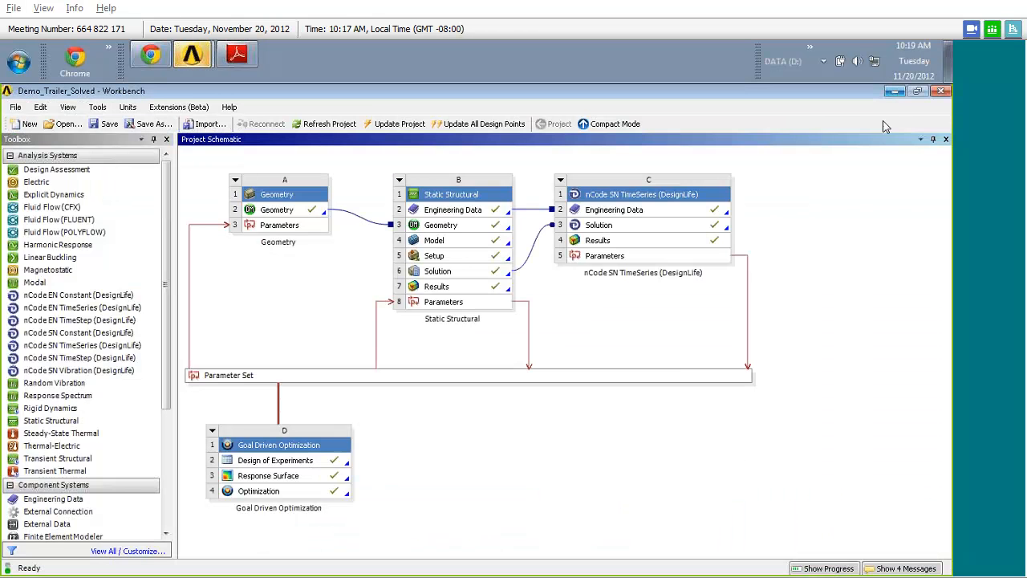
- Open the Design of Experiments, inspect the Ball_Diameter bounds and the widened design point table, and return to the project schematic
left_click(263, 464)
left_click(263, 493)
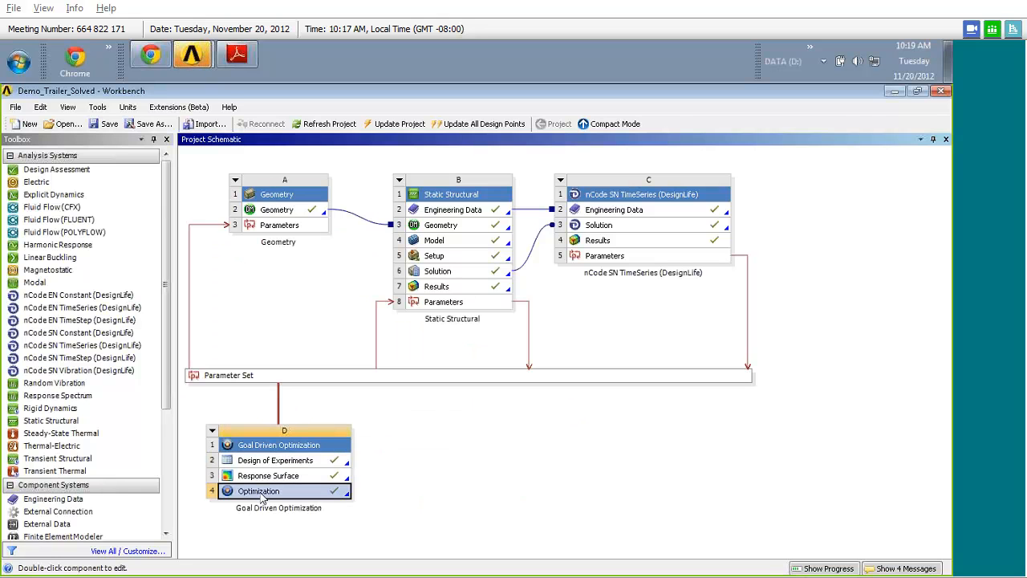
double_click(267, 462)
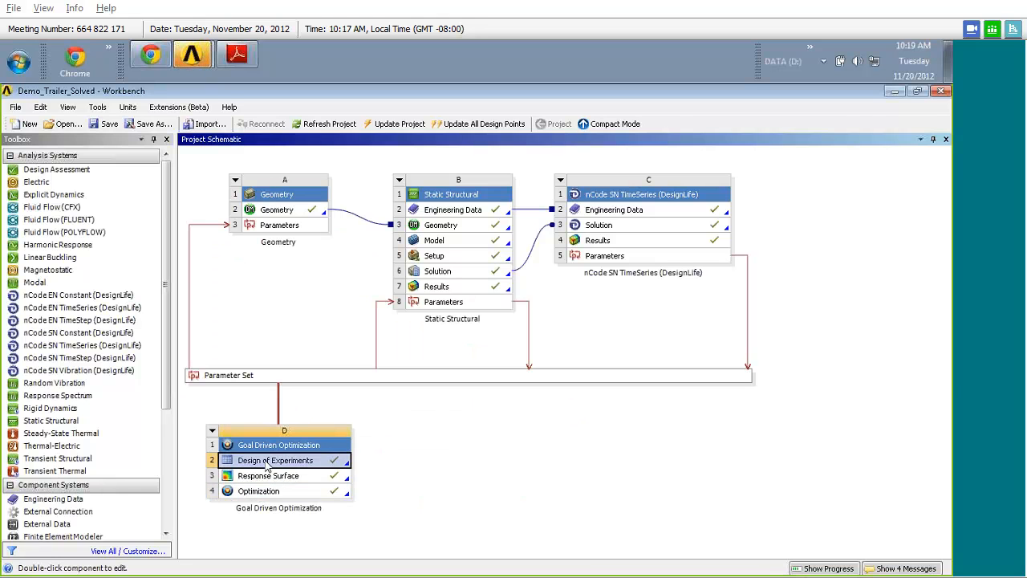
left_click(224, 214)
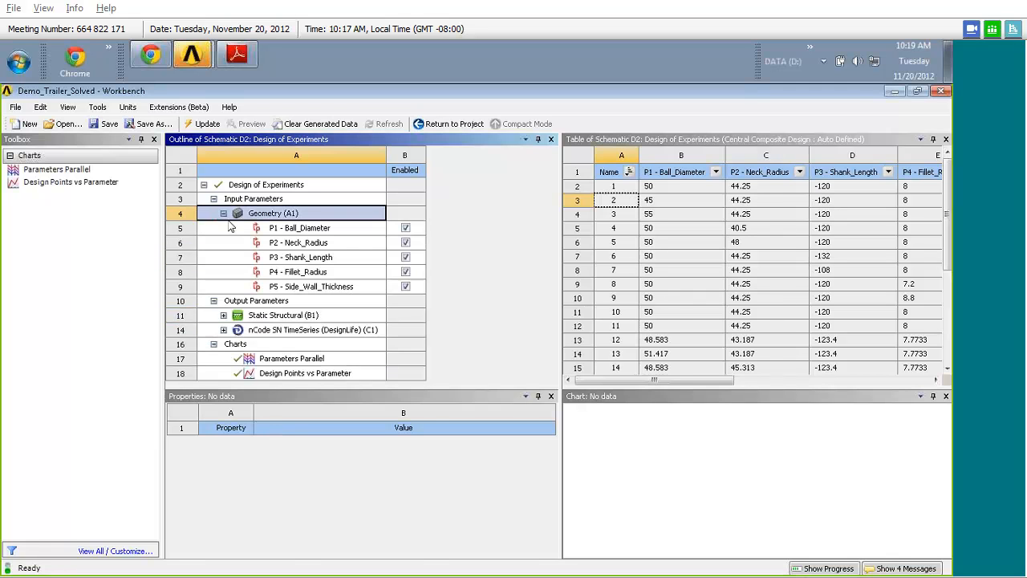
left_click(297, 229)
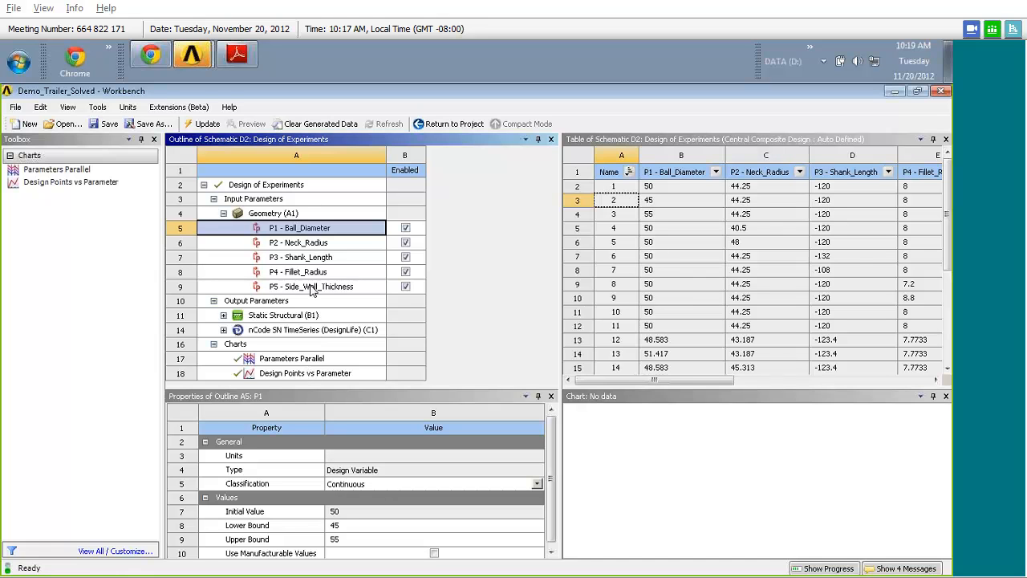
left_click_drag(560, 184, 440, 184)
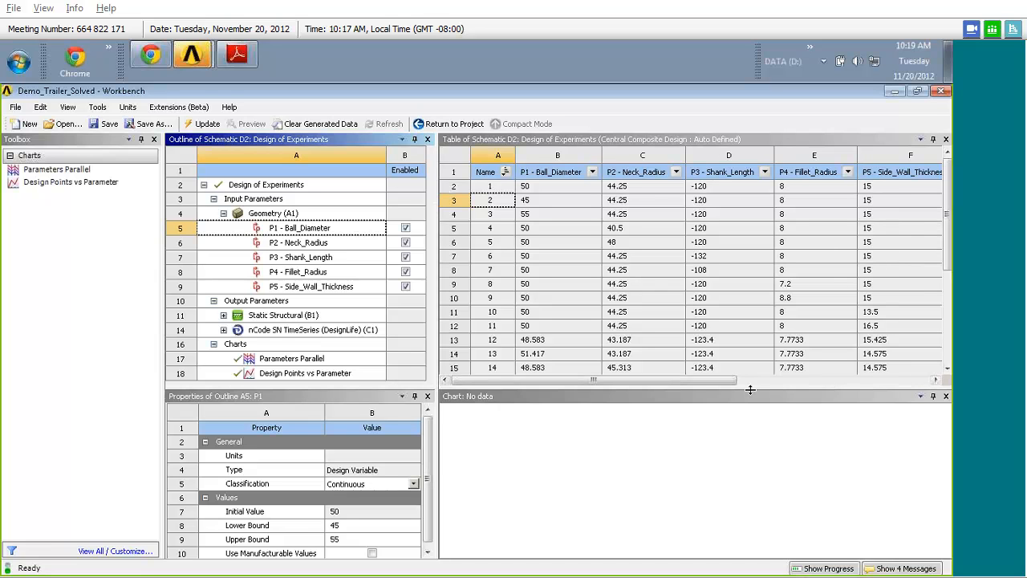
mouse_move(948, 250)
left_mouse_down()
mouse_move(950, 299)
mouse_move(950, 253)
left_mouse_up()
left_click(469, 127)
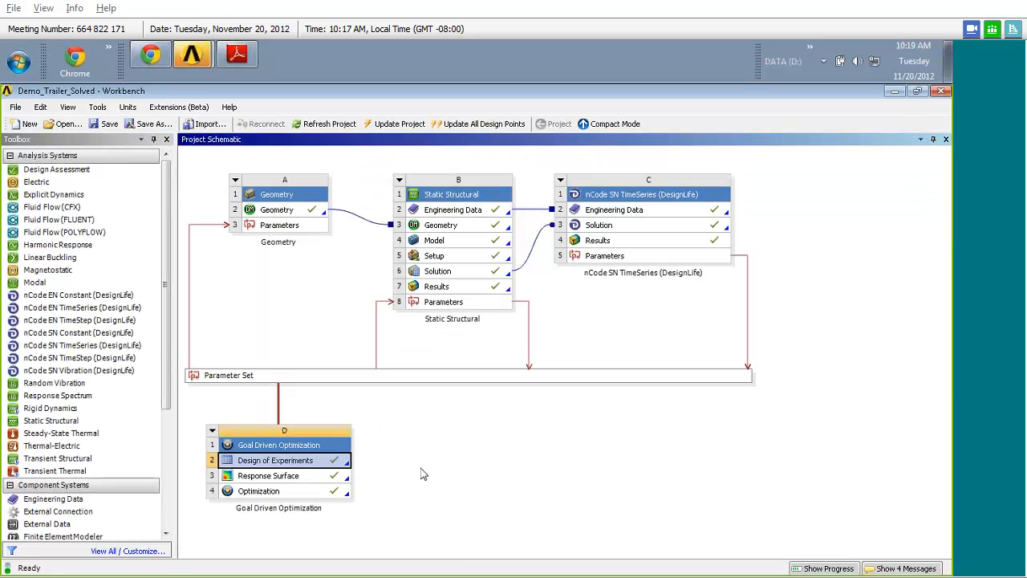
- Open the Response Surface and examine the 3D response chart of Life against Neck_Radius and Ball_Diameter from several angles
double_click(289, 476)
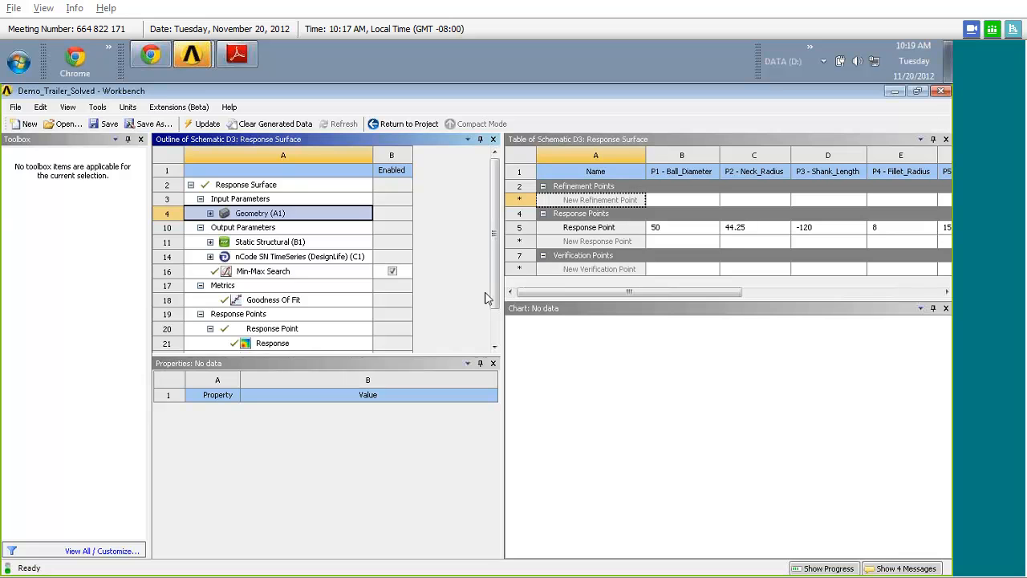
scroll(485, 298, "down", 1)
left_click(294, 301)
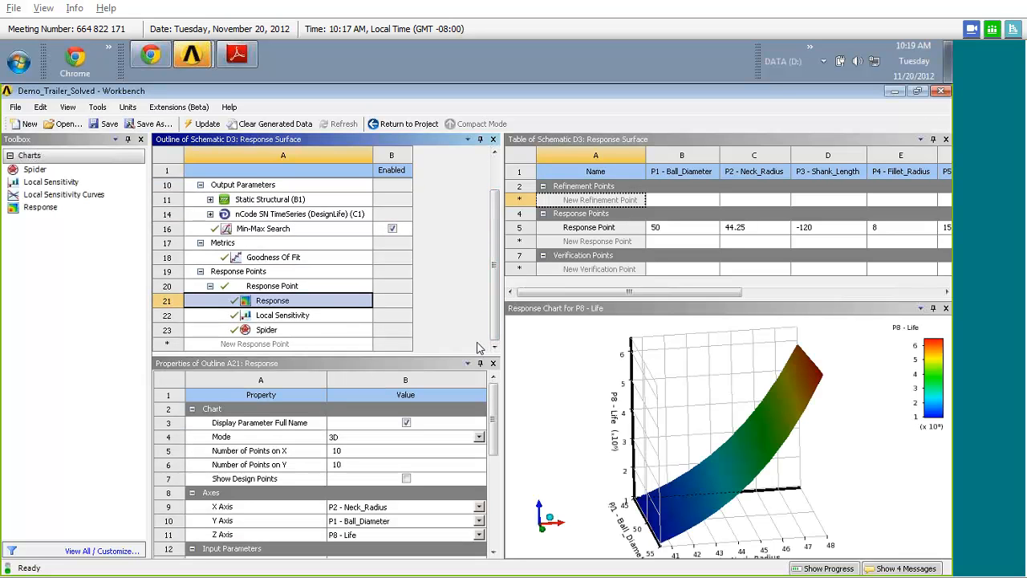
left_click_drag(693, 394, 688, 414)
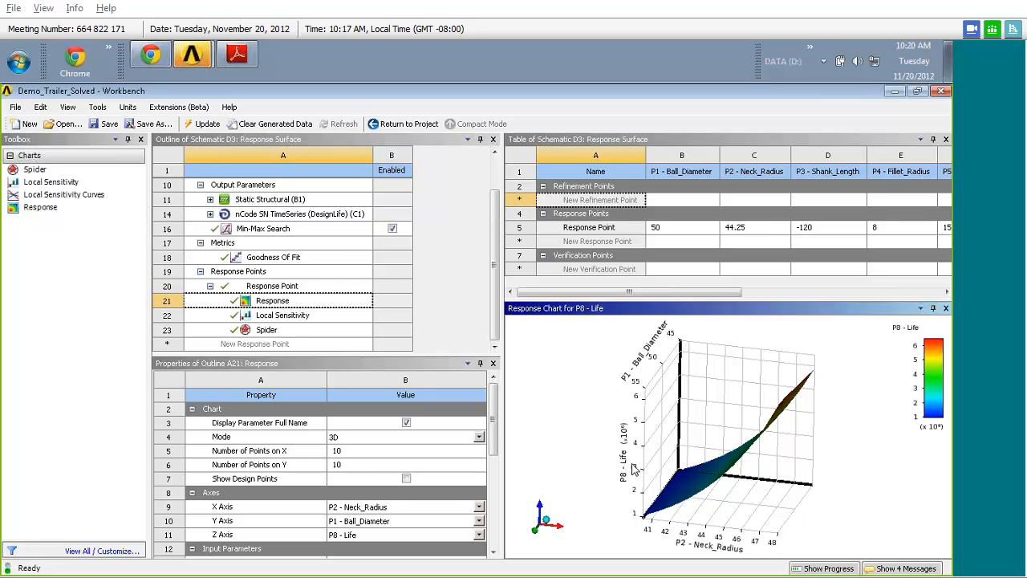
left_click_drag(627, 423, 794, 449)
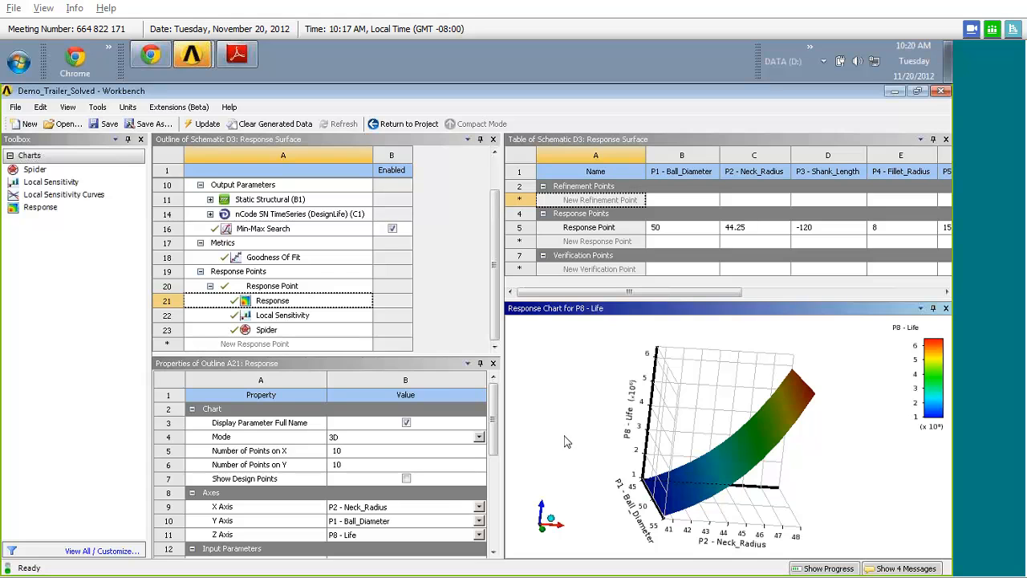
- Examine the Goodness Of Fit metrics and the enlarged Local Sensitivity chart for Life
left_click(286, 258)
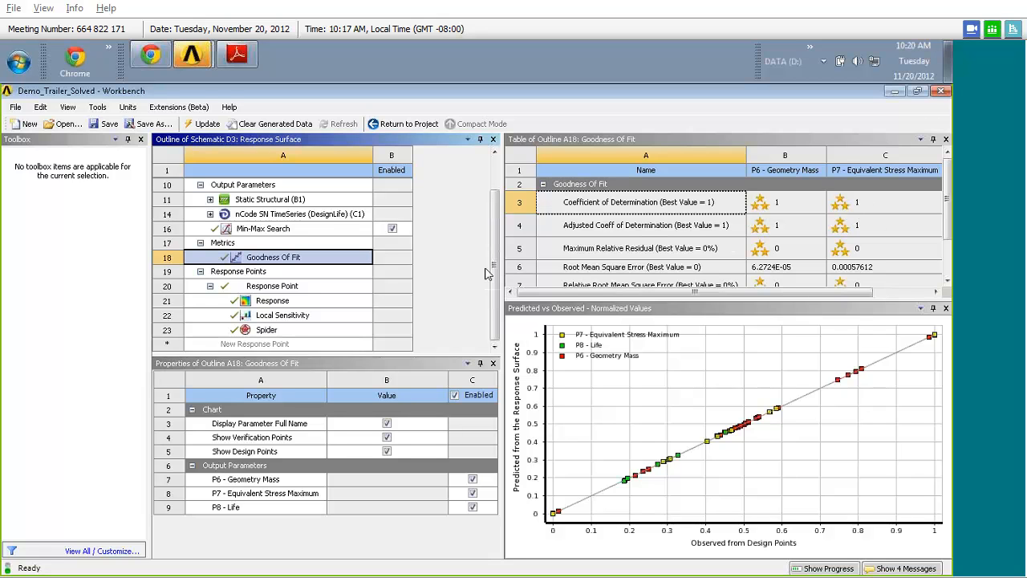
left_click(304, 319)
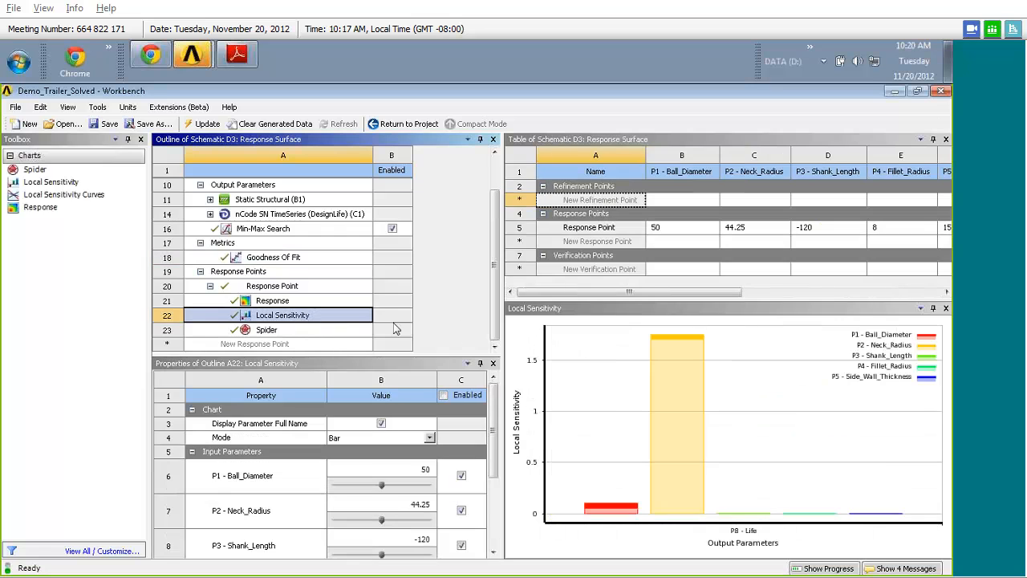
left_click_drag(504, 297, 451, 299)
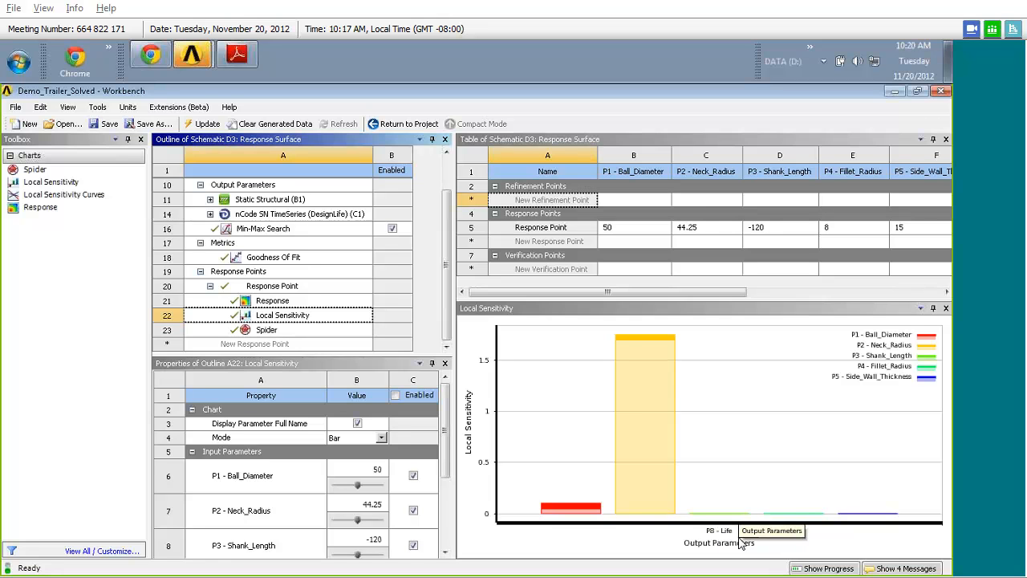
mouse_move(610, 447)
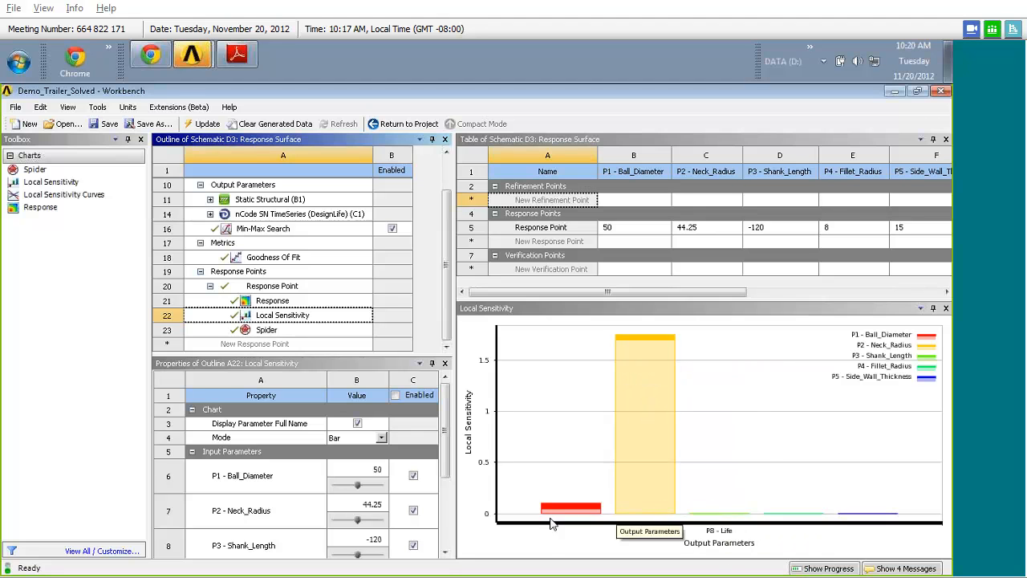
- Check the Neck_Radius location on the Demo Model page in Adobe Reader, and switch back to the Demo_Trailer_Solved project in Workbench
left_click(237, 56)
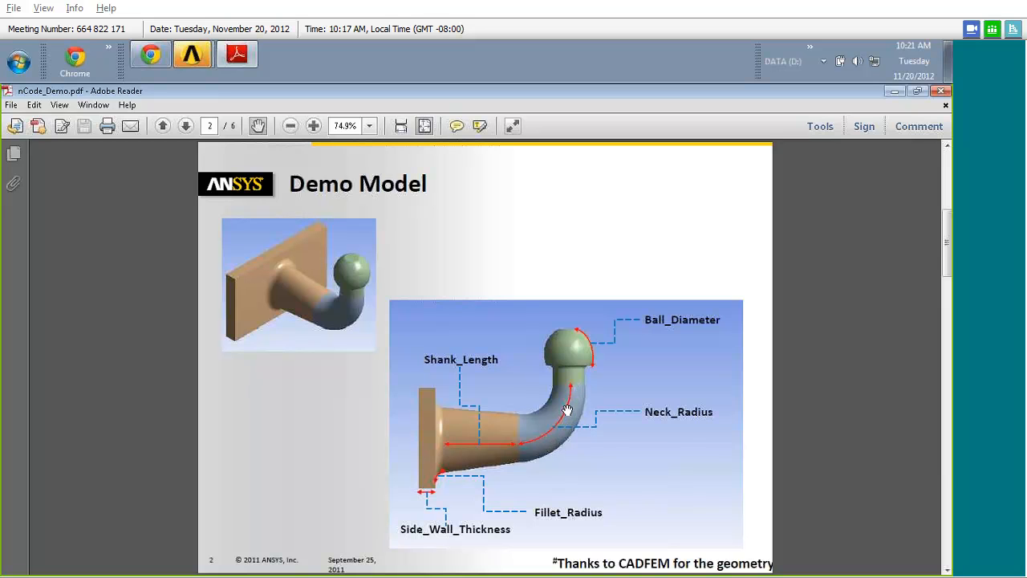
left_click(195, 55)
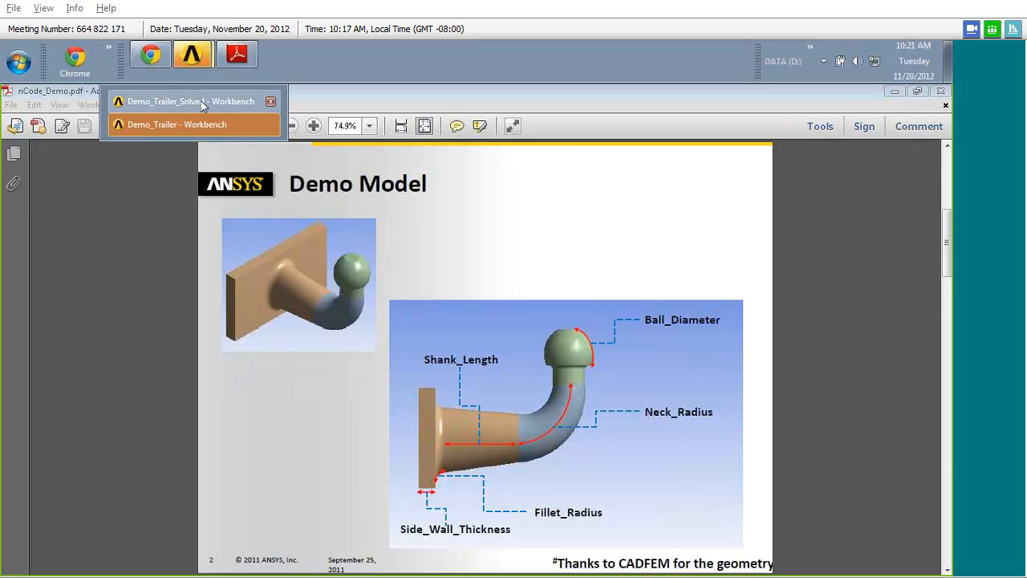
left_click(200, 101)
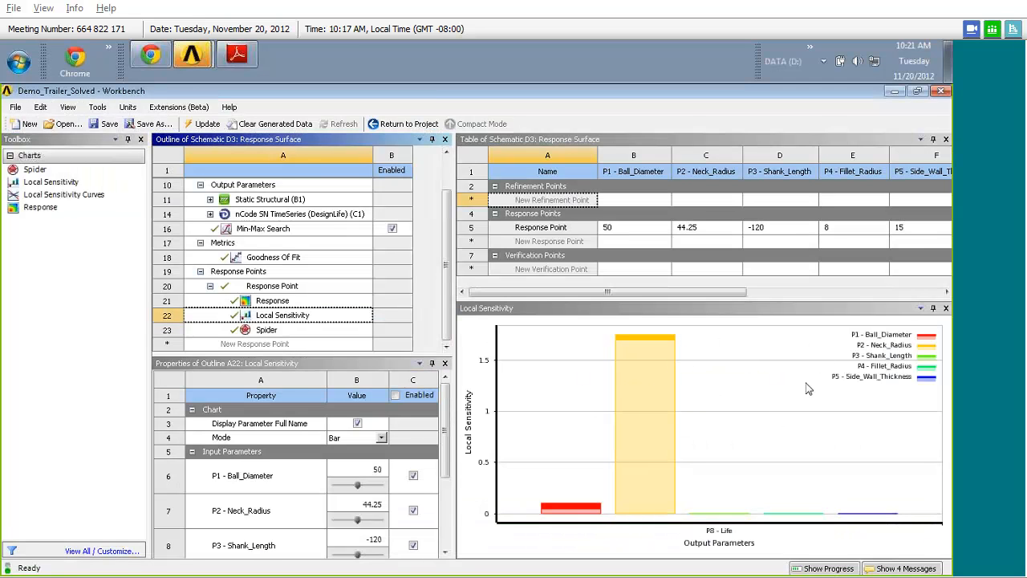
- Inspect the input parameter settings of the Local Sensitivity chart and the full Response Surface outline, and return to the project schematic
left_click_drag(432, 355, 426, 306)
left_click_drag(416, 354, 417, 310)
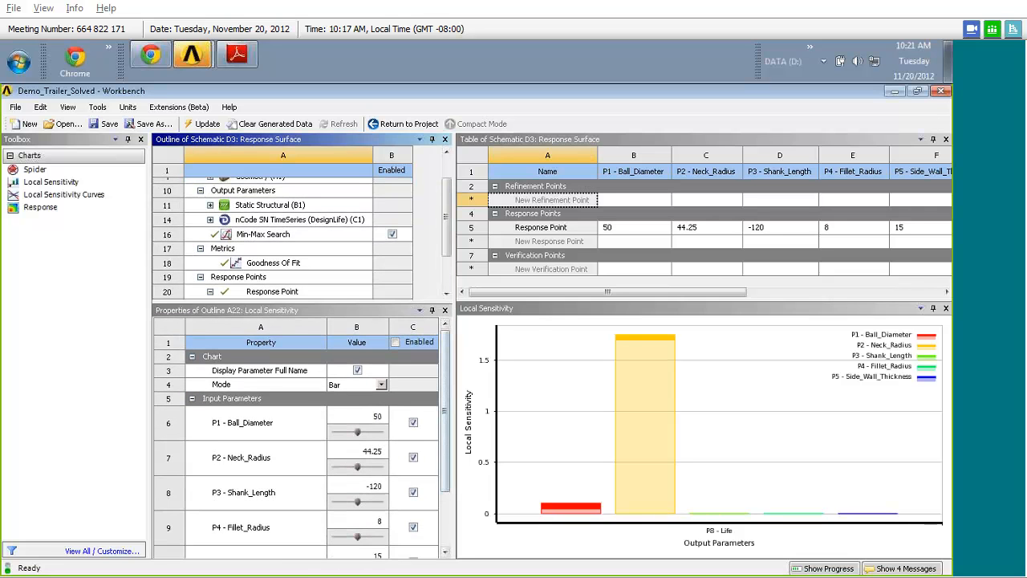
scroll(450, 367, "down", 1)
left_click_drag(446, 360, 444, 391)
left_click_drag(418, 307, 416, 392)
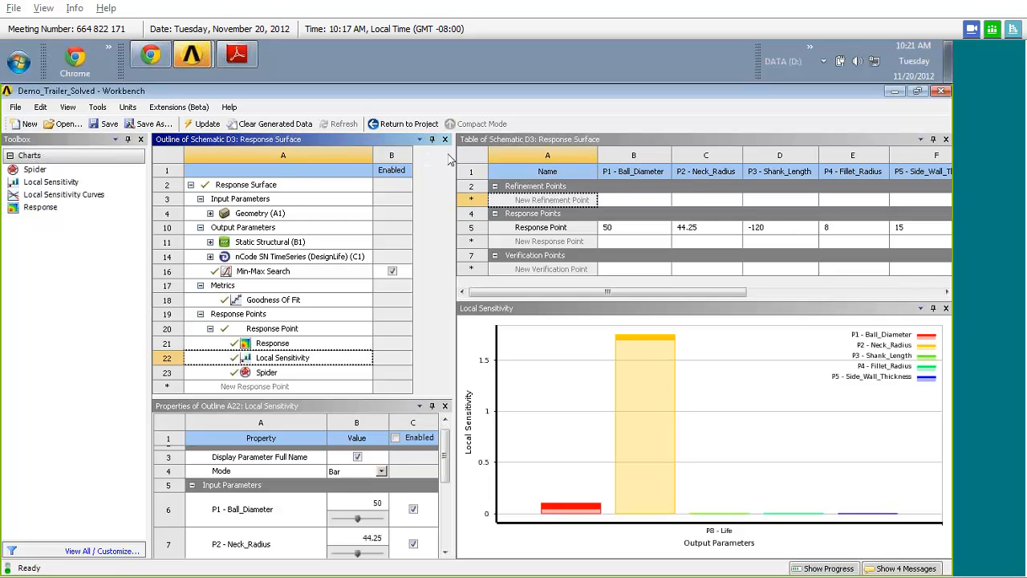
left_click(429, 126)
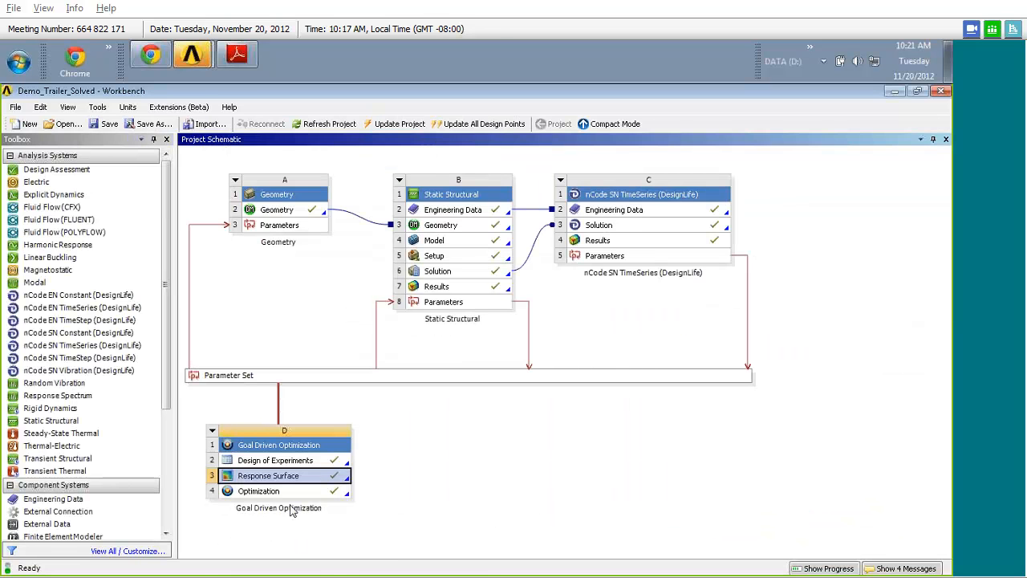
- Open the Optimization component and widen its table to examine the parameter bounds, objectives and candidate points
left_click(260, 493)
double_click(260, 492)
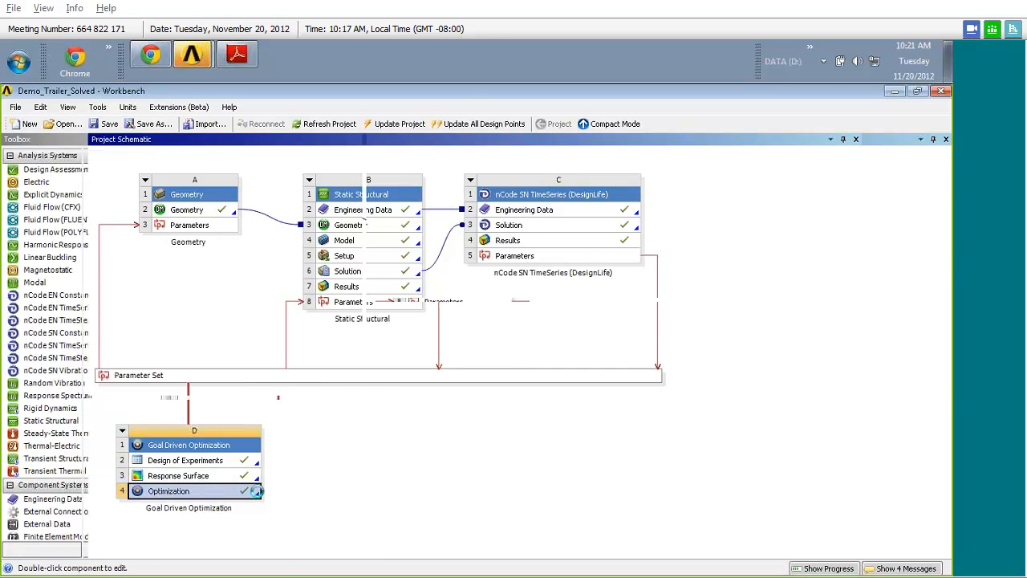
left_click_drag(373, 238, 294, 238)
left_click_drag(602, 384, 652, 382)
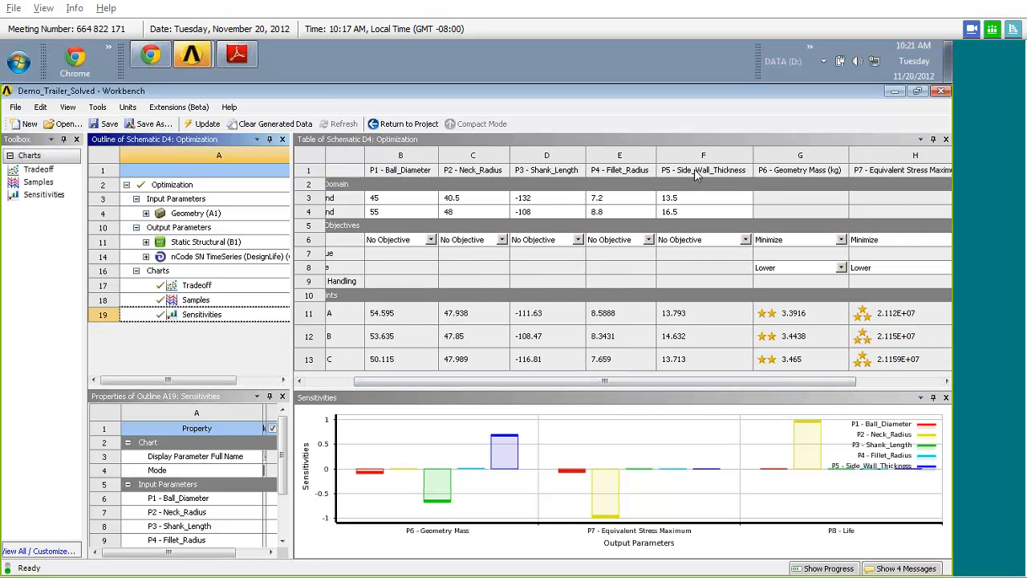
- Compare the bounds, objectives and candidate points across all input and output parameters in the Optimization table, and return to the project schematic
left_click_drag(732, 384, 817, 384)
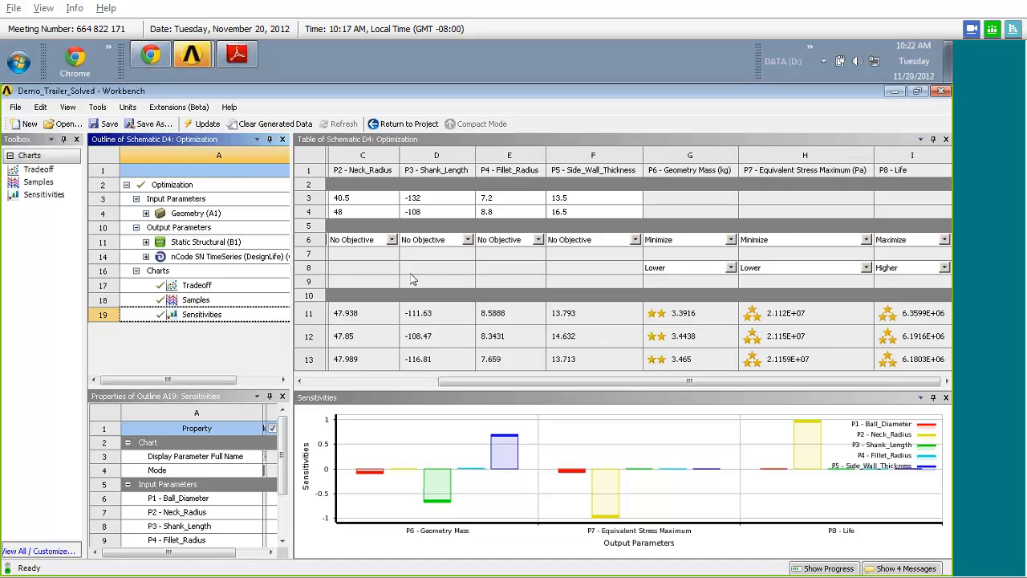
left_click_drag(482, 381, 337, 386)
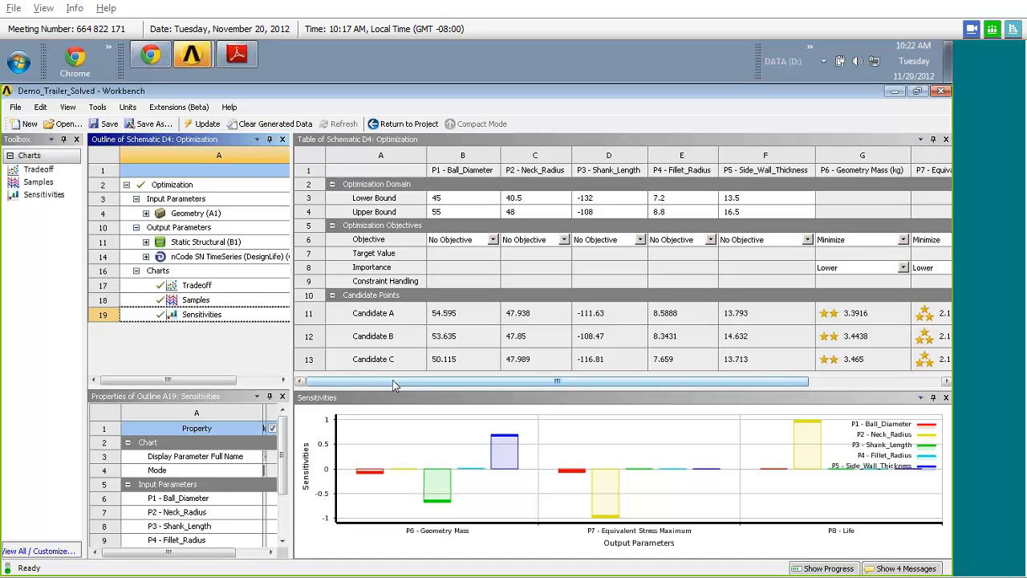
left_click_drag(394, 384, 525, 385)
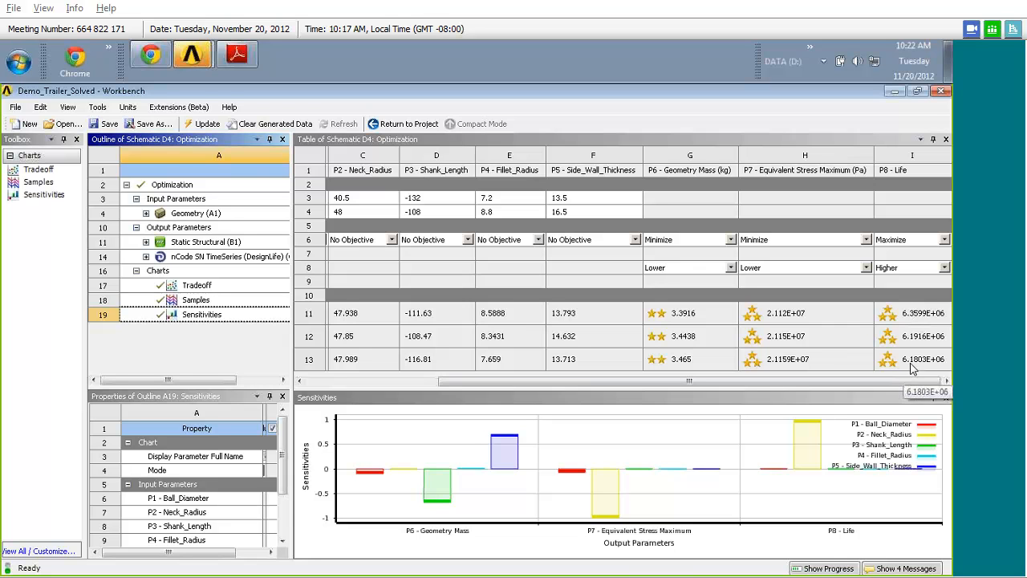
left_click_drag(875, 384, 787, 385)
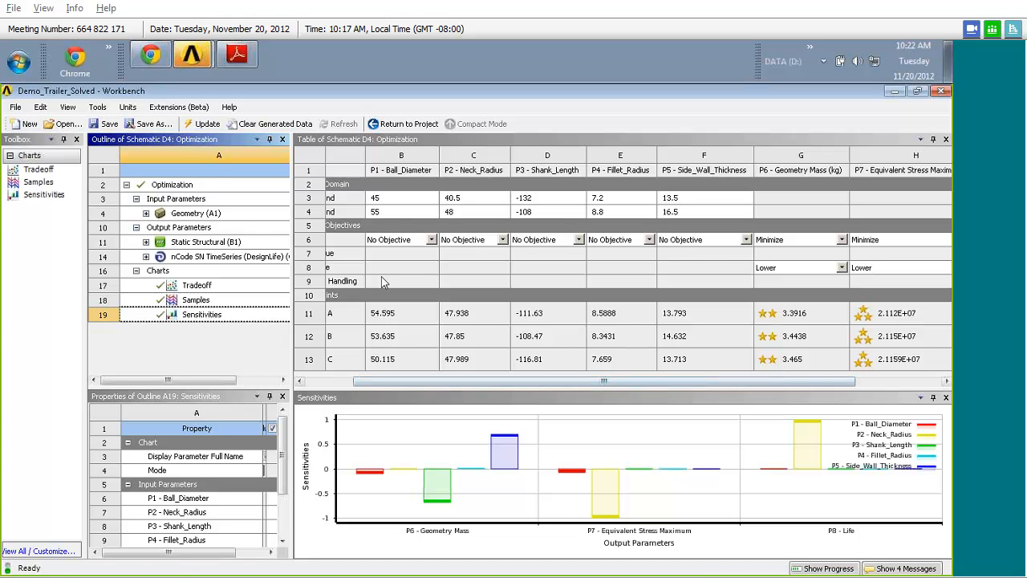
left_click(410, 124)
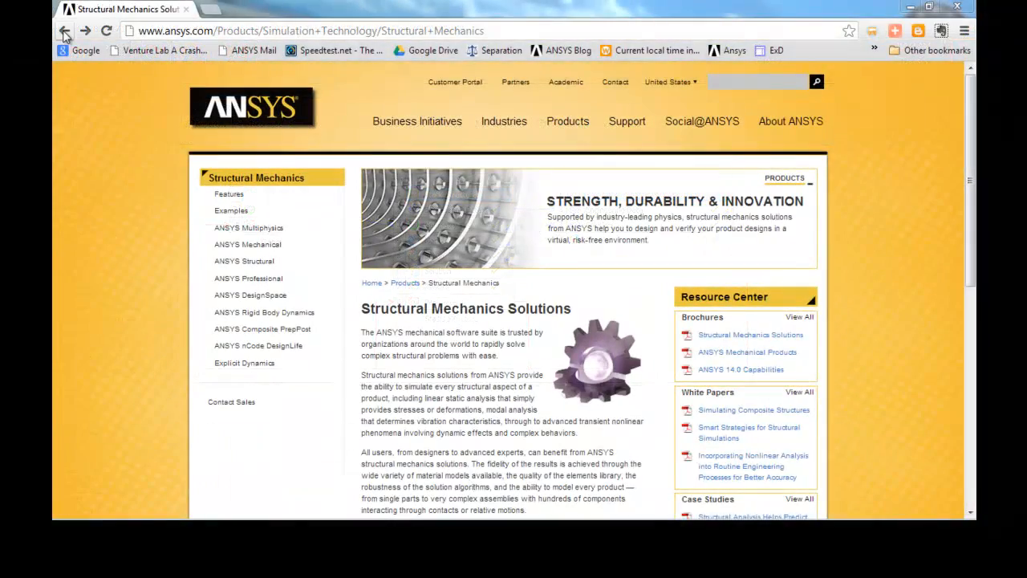
- Revisit the ANSYS home, Structural Mechanics and nCode DesignLife pages in Chrome, and look through the site's search results for DesignLife
left_click(64, 32)
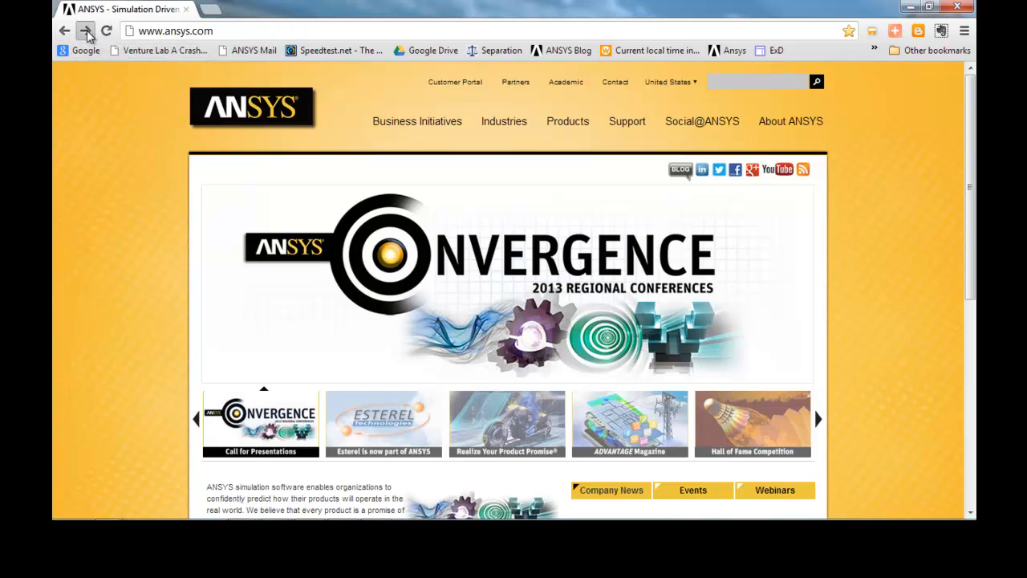
left_click(86, 31)
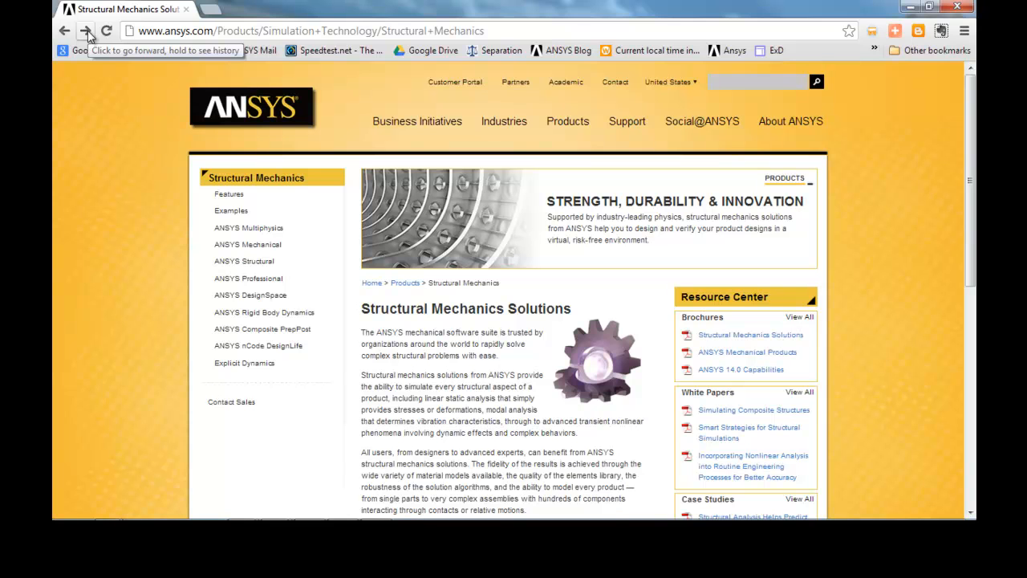
left_click(86, 33)
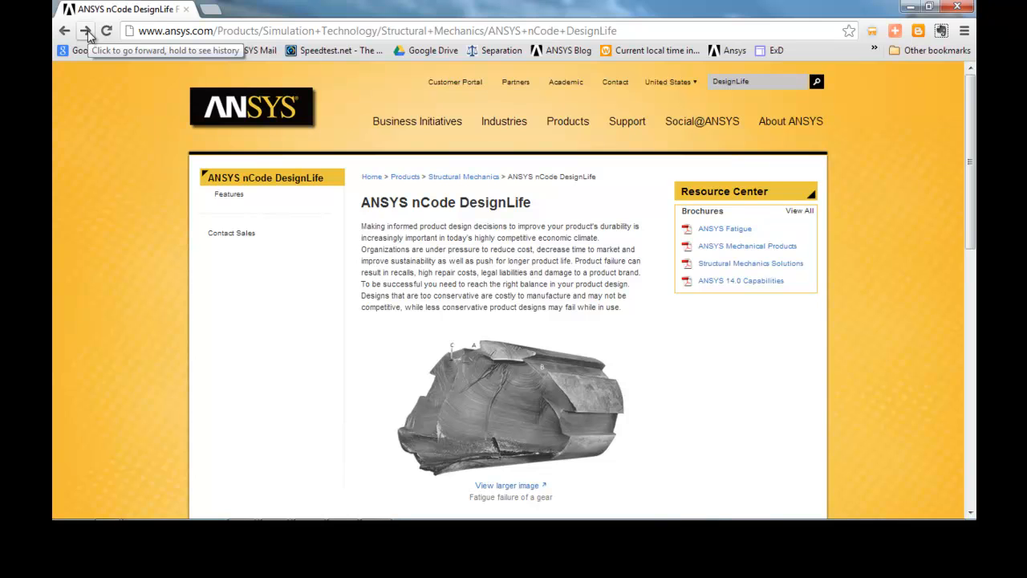
left_click(86, 32)
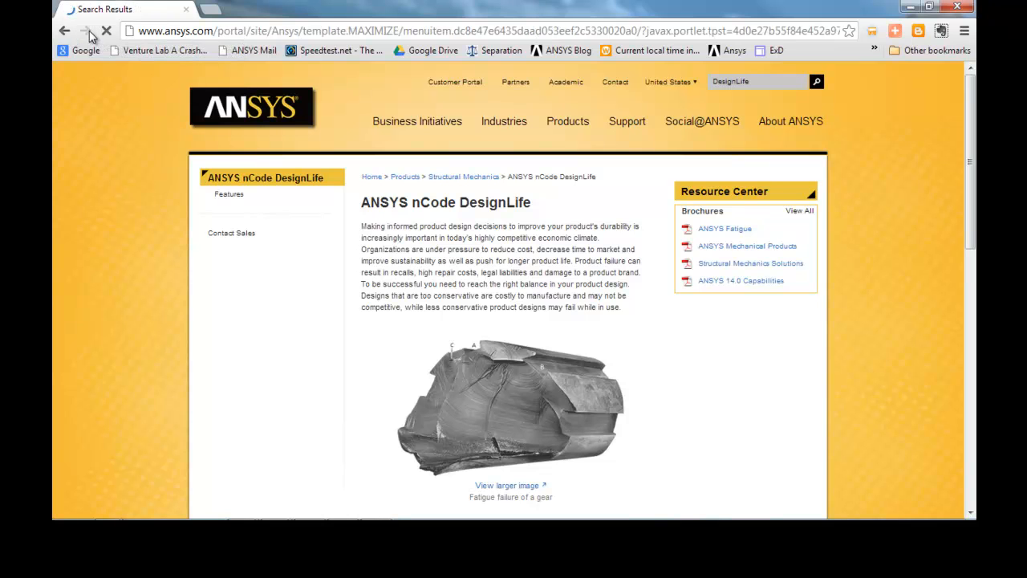
left_click_drag(969, 133, 971, 167)
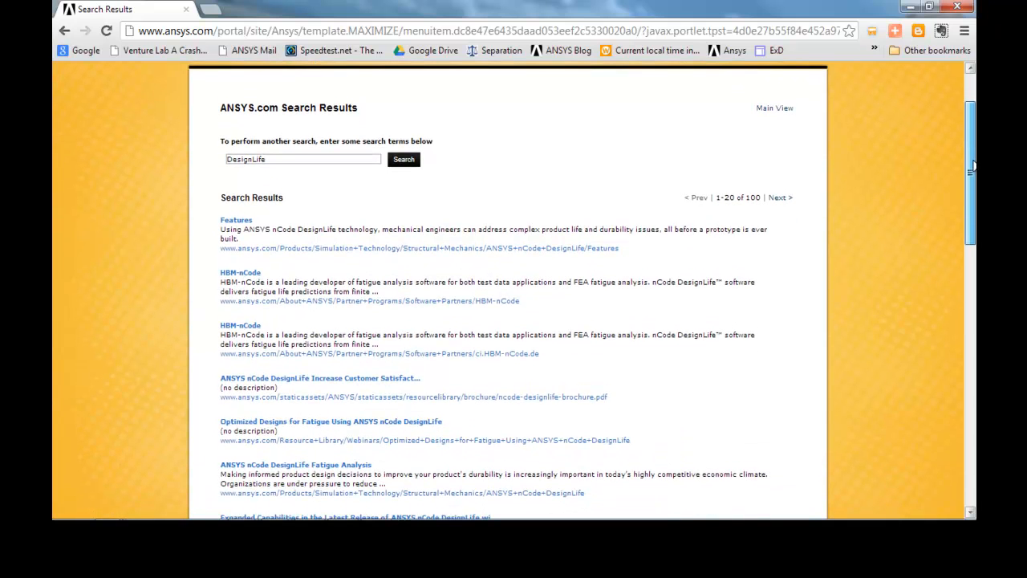